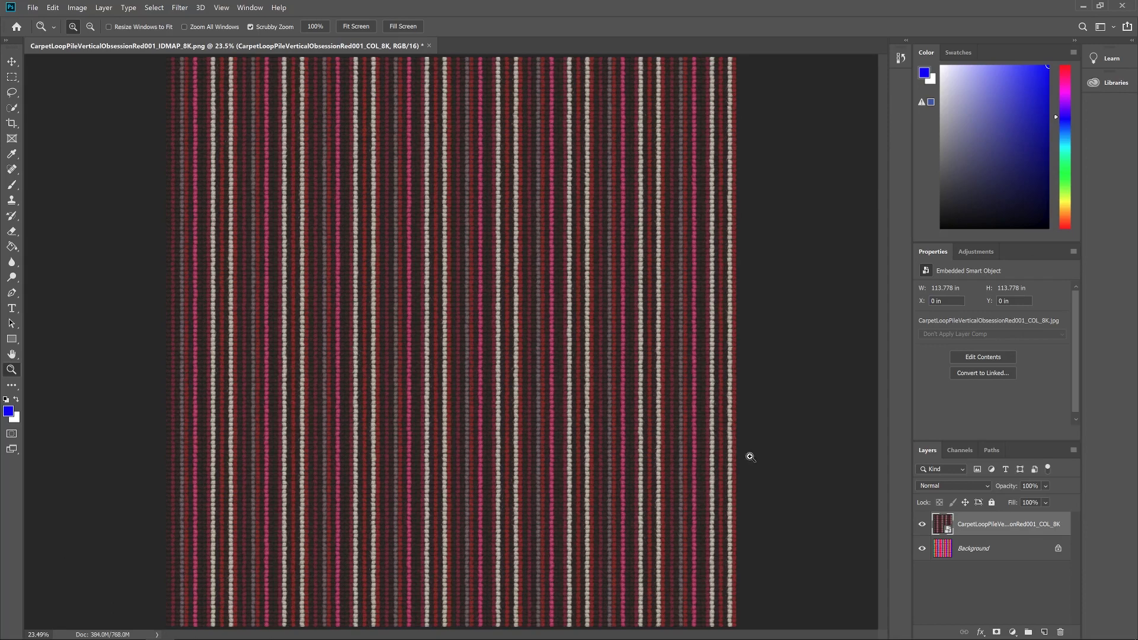
- Briefly hide and re-show the top smart object layer to preview the ID map
left_click(922, 524)
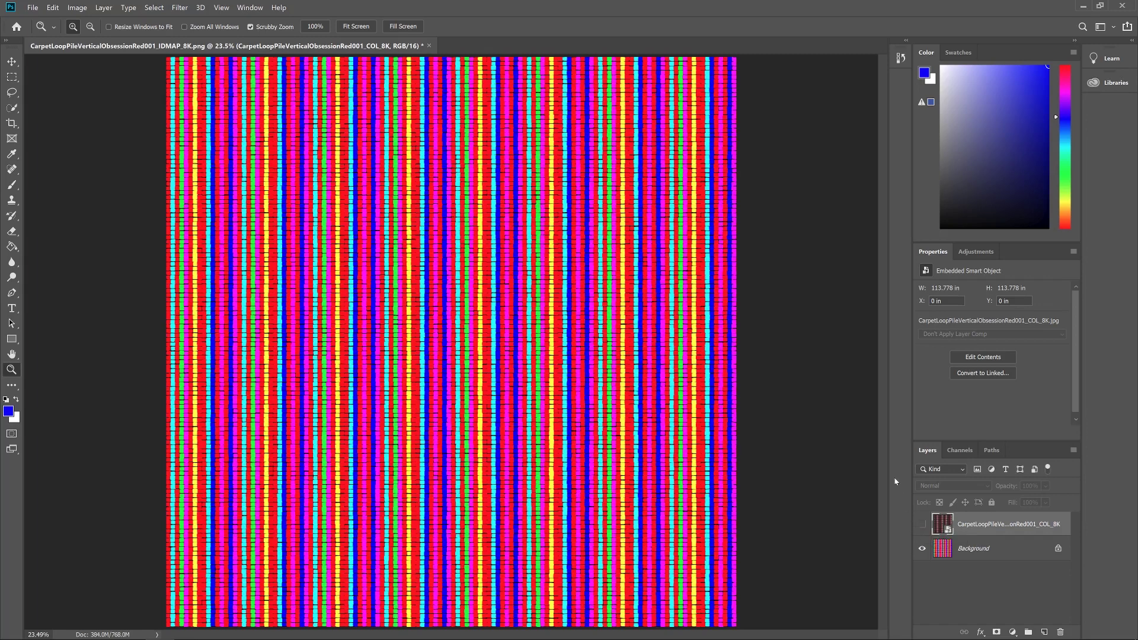
left_click(923, 525)
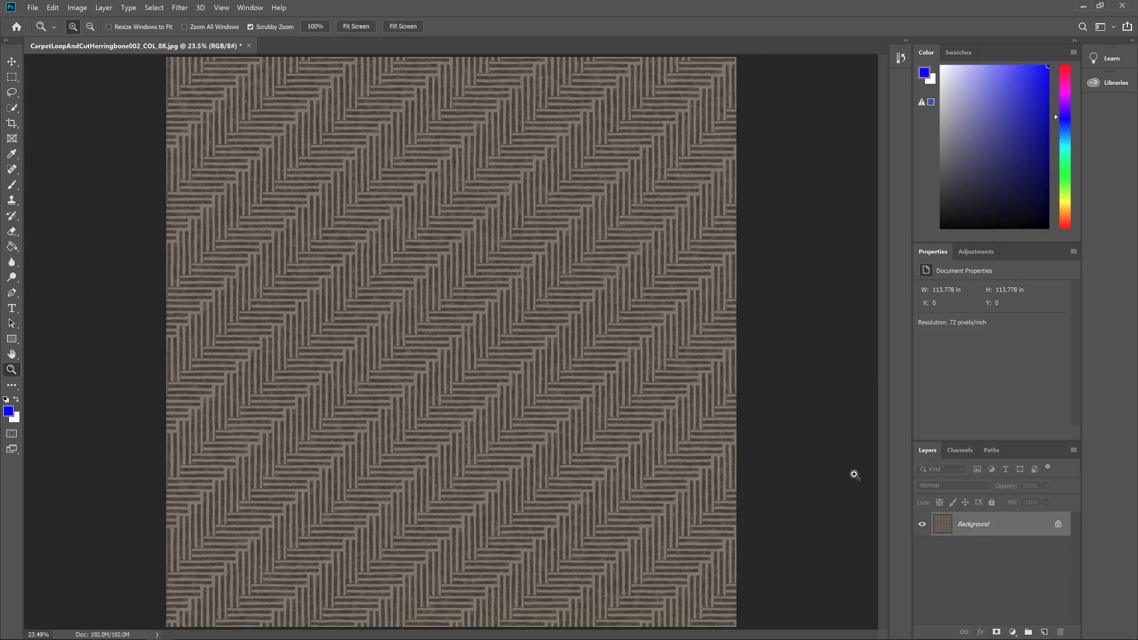
- Convert the Background into a normal layer named COLOR MAP
right_click(956, 527)
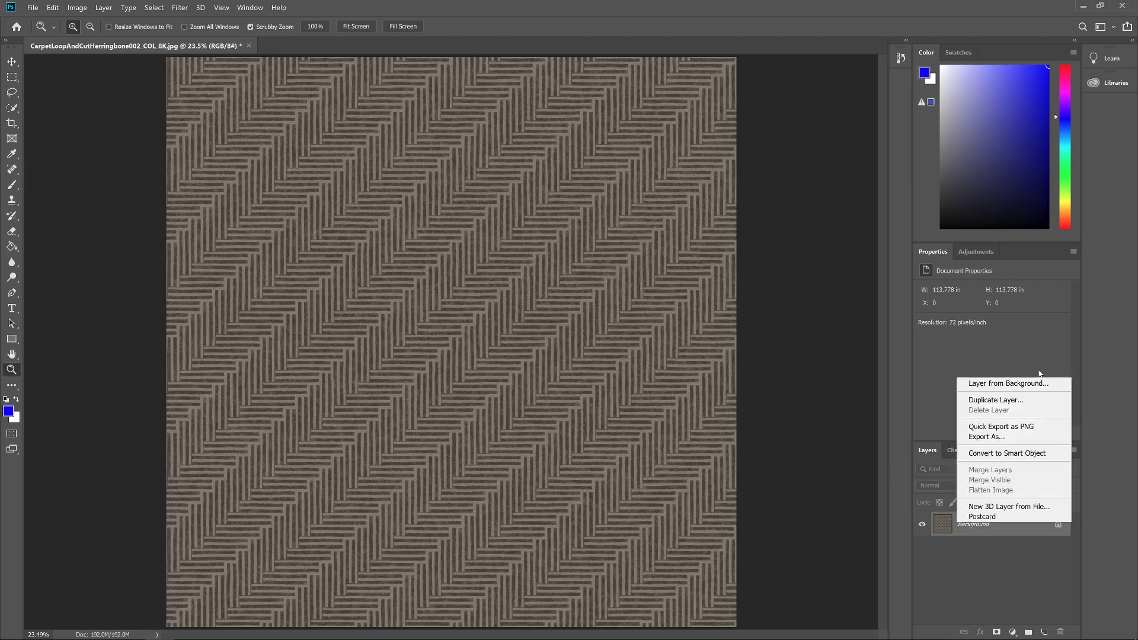
left_click(1025, 384)
left_click(682, 193)
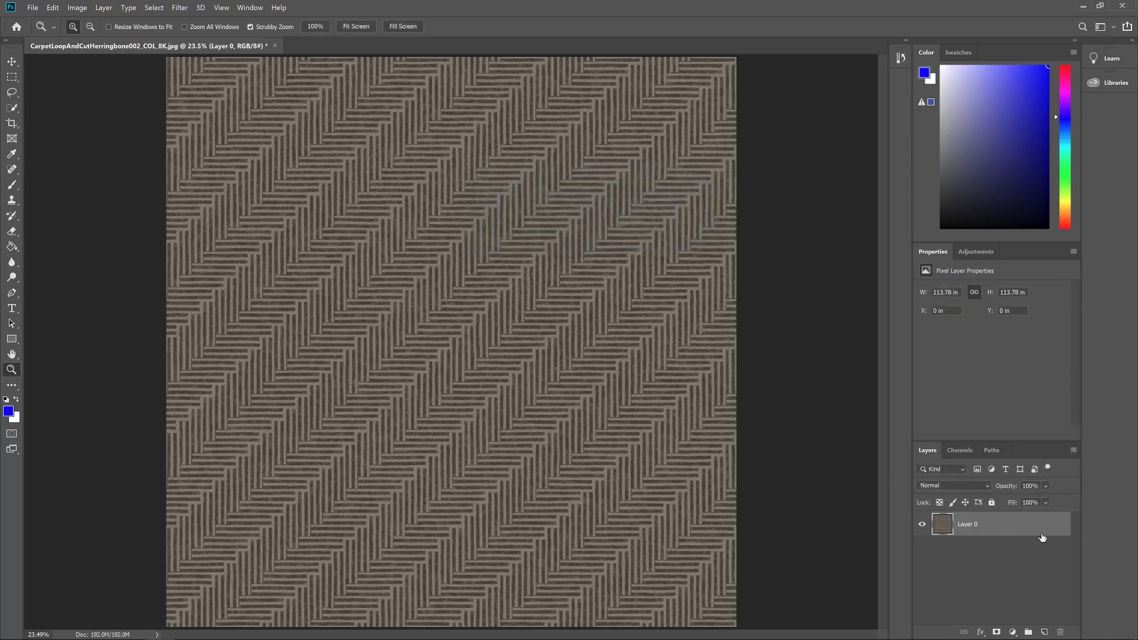
double_click(976, 525)
type("COLOR MAP")
key("Return")
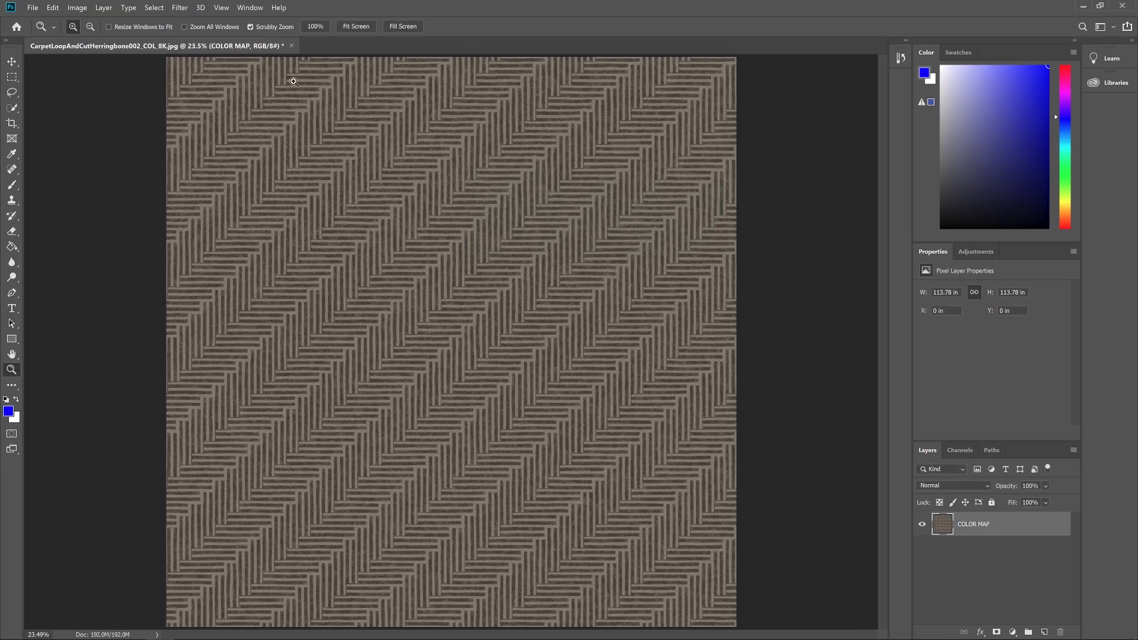
- Open the CarpetLoopAndCutHerringbone002 folder and drag its ID map file into the document
mouse_move(207, 634)
left_click(101, 633)
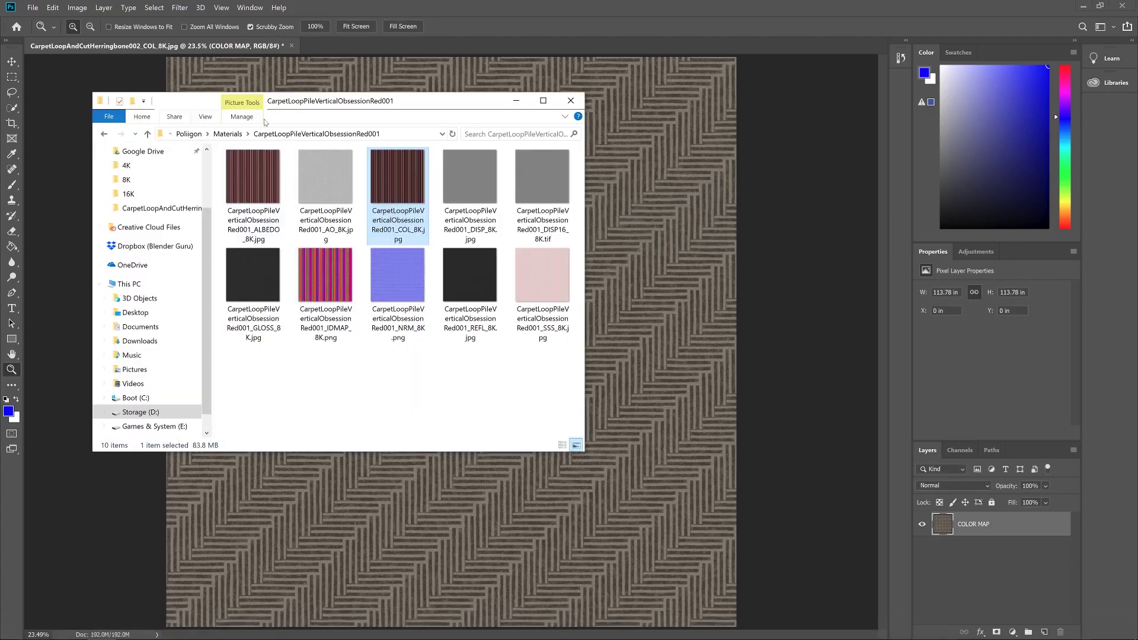
left_click(227, 134)
double_click(314, 256)
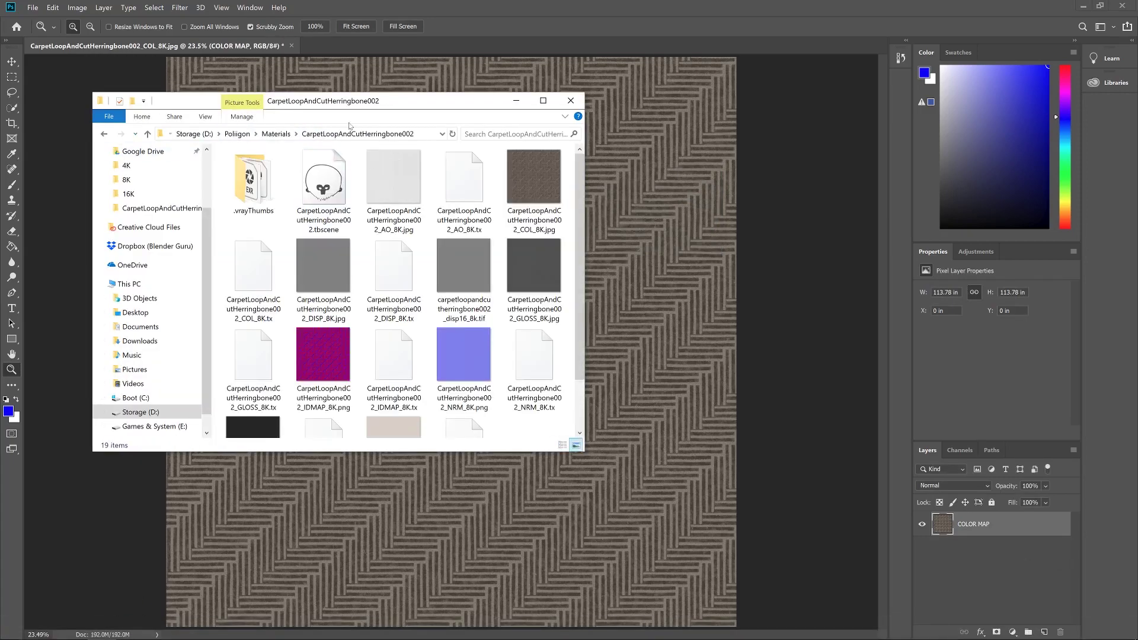
left_click_drag(368, 104, 755, 111)
left_click_drag(701, 369, 138, 341)
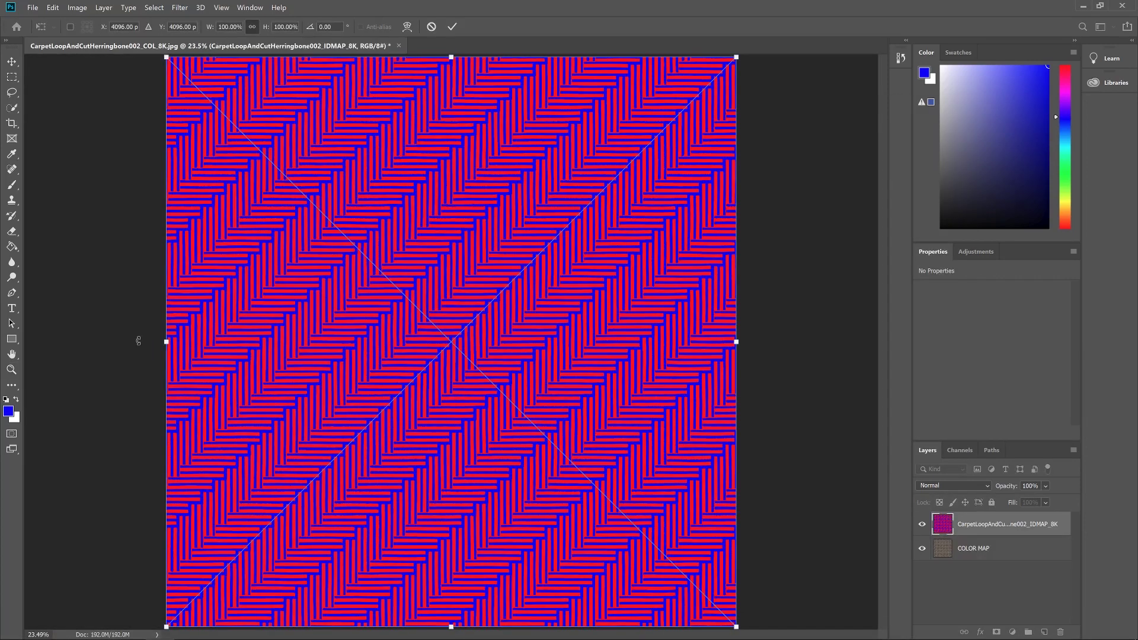
- Commit the placed ID map, move it below COLOR MAP, and name it ID MAP
key("Return")
key("z")
left_click_drag(952, 573, 952, 572)
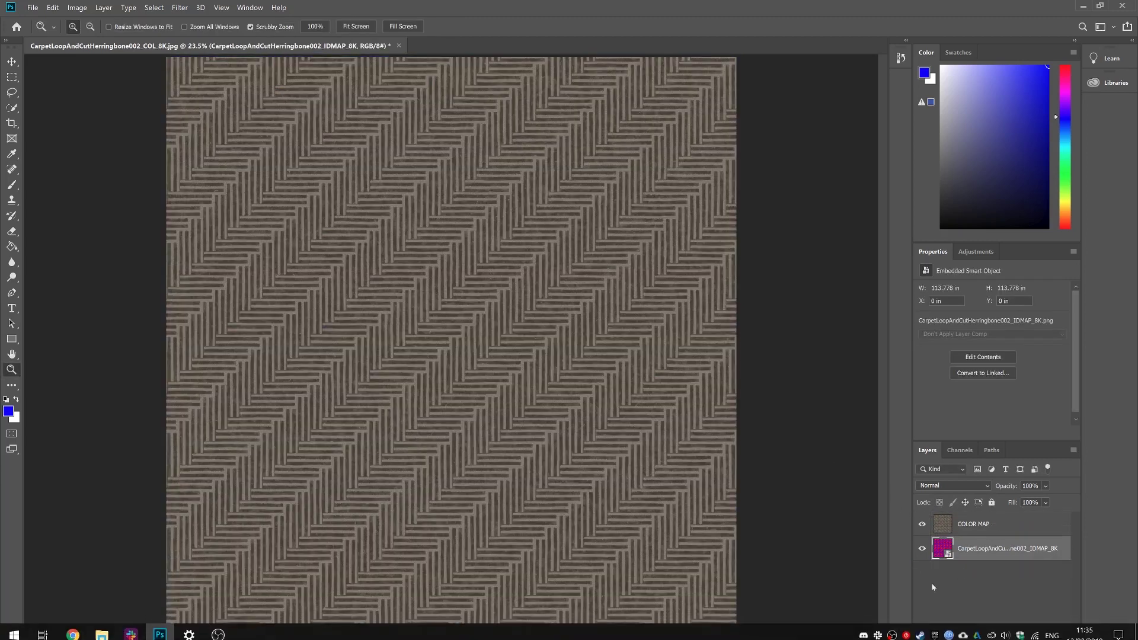
double_click(995, 549)
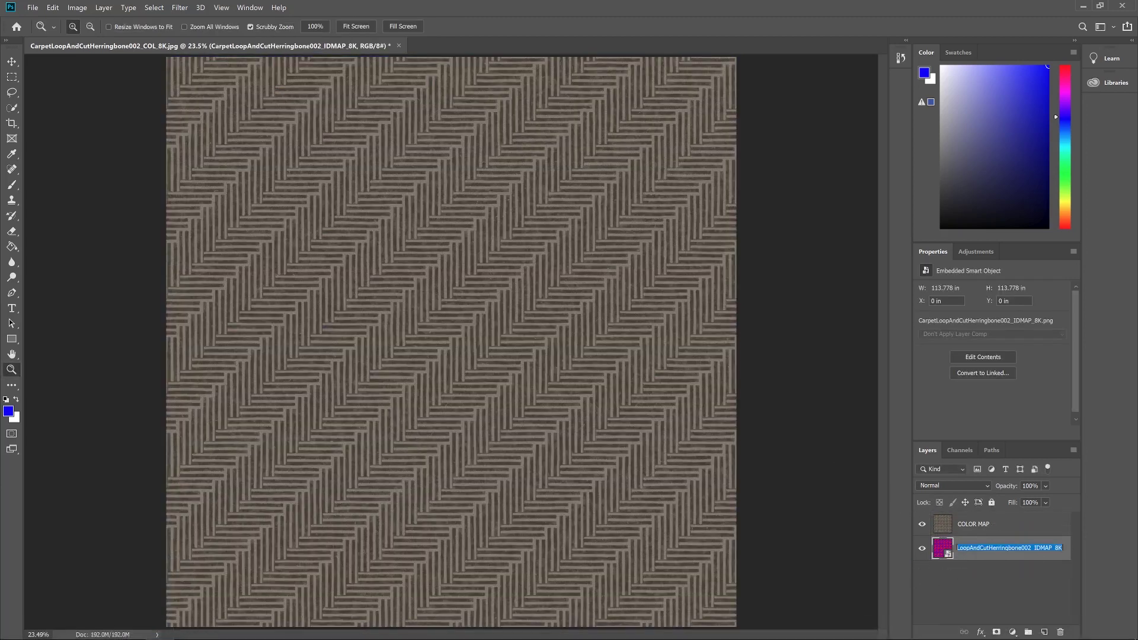
type("ID MAP")
key("Return")
- Toggle COLOR MAP to compare with the ID map, leaving COLOR MAP hidden
left_click(923, 525)
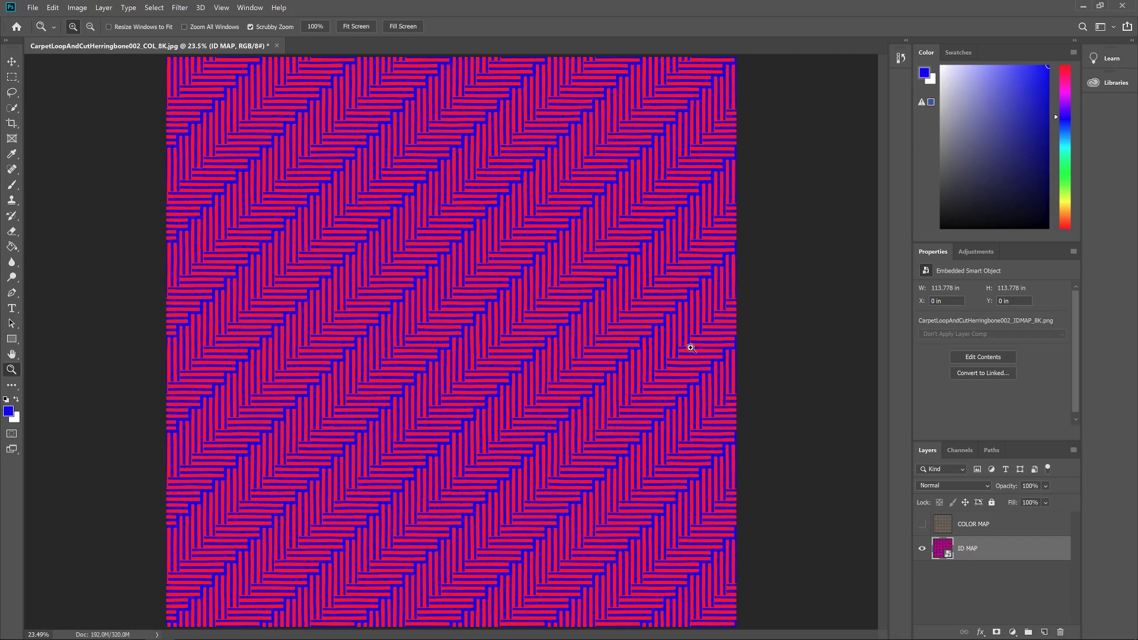
left_click(923, 526)
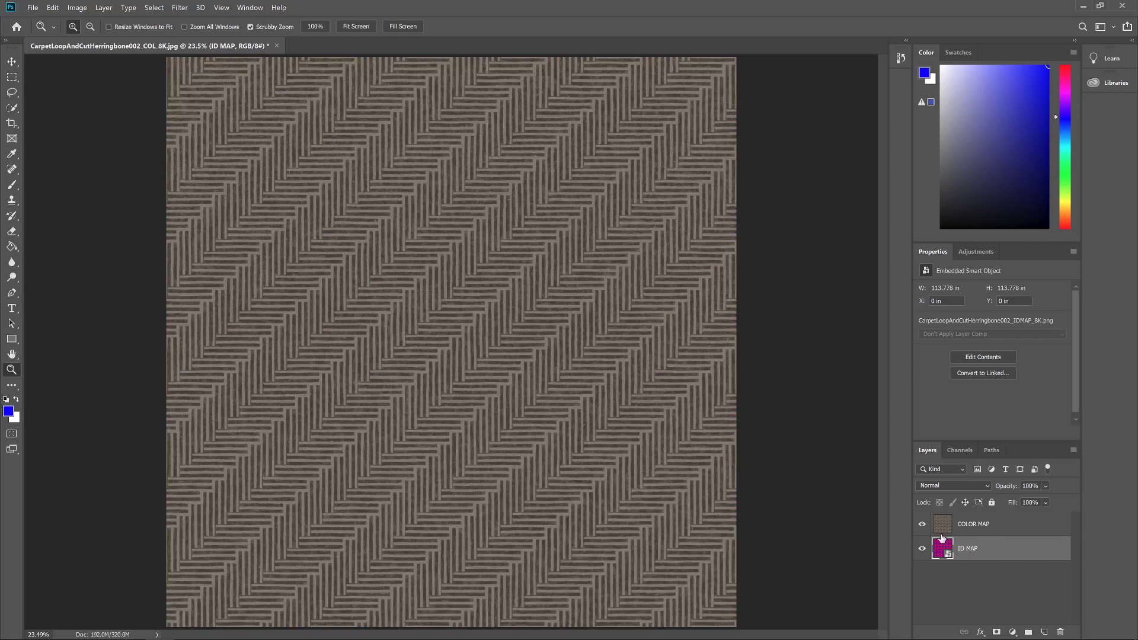
left_click(923, 524)
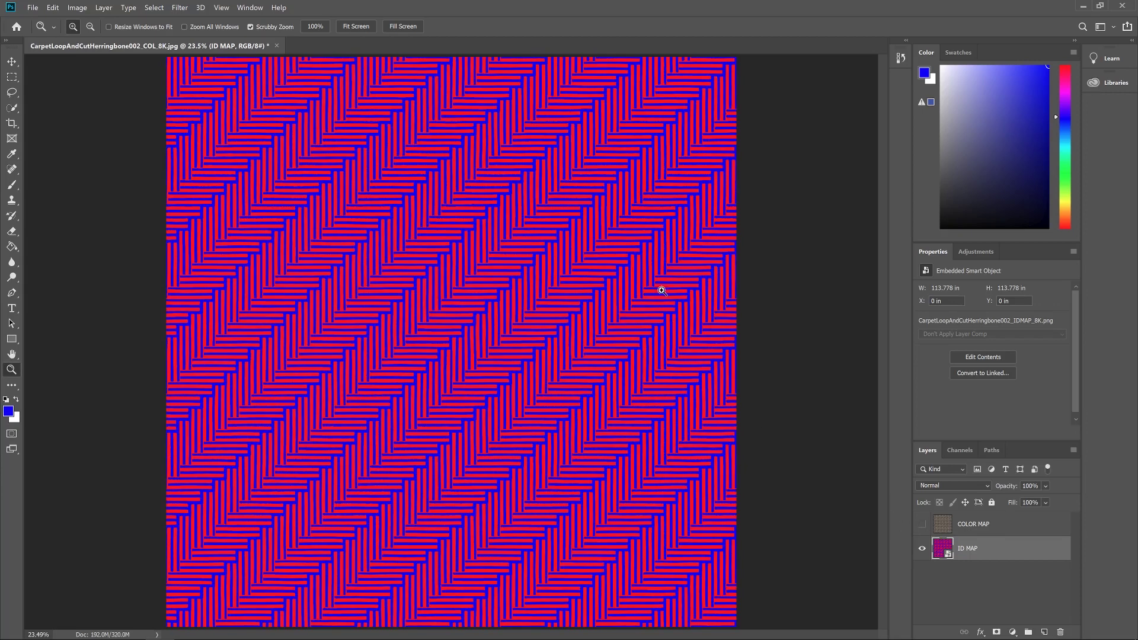
left_click(923, 524)
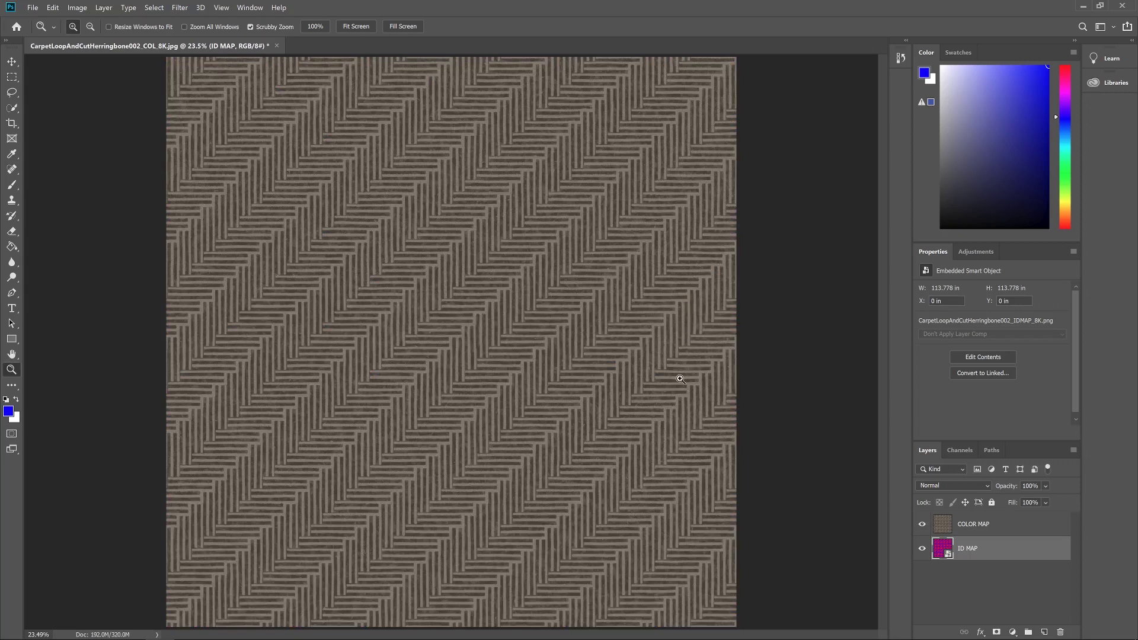
left_click(923, 525)
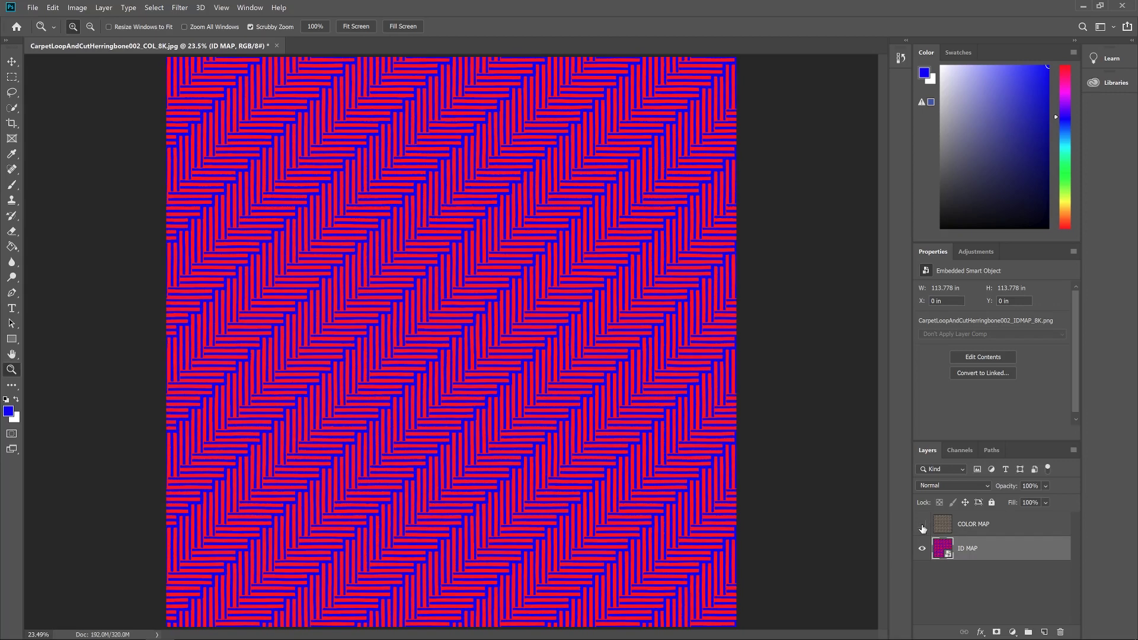
- Select the ID map's red stripes with Color Range at Fuzziness 78
left_click(154, 8)
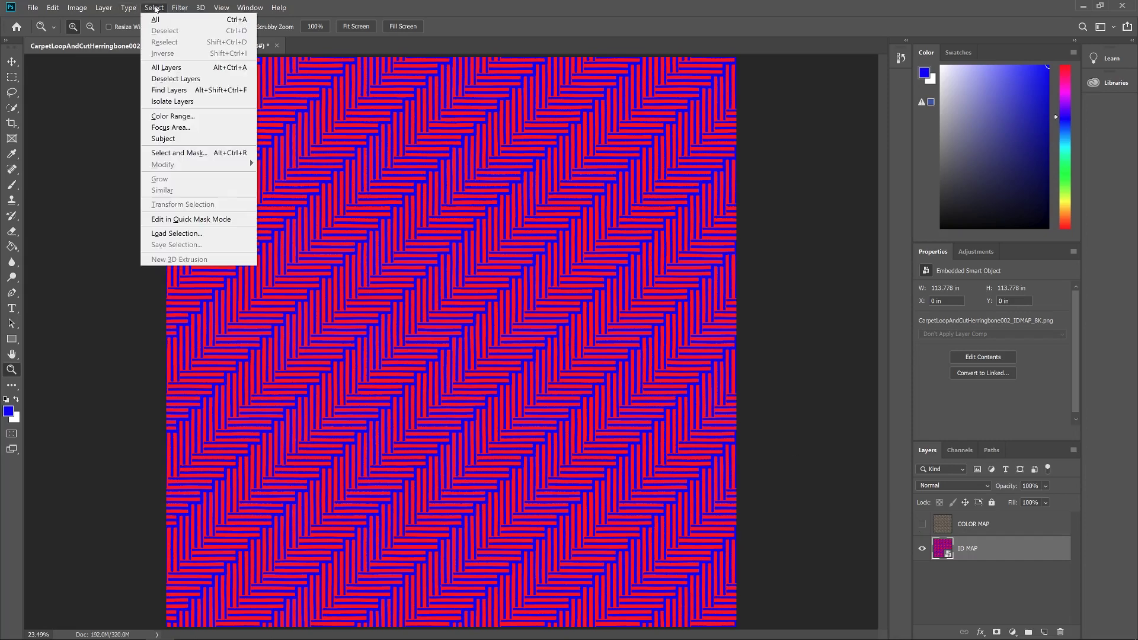
left_click(207, 121)
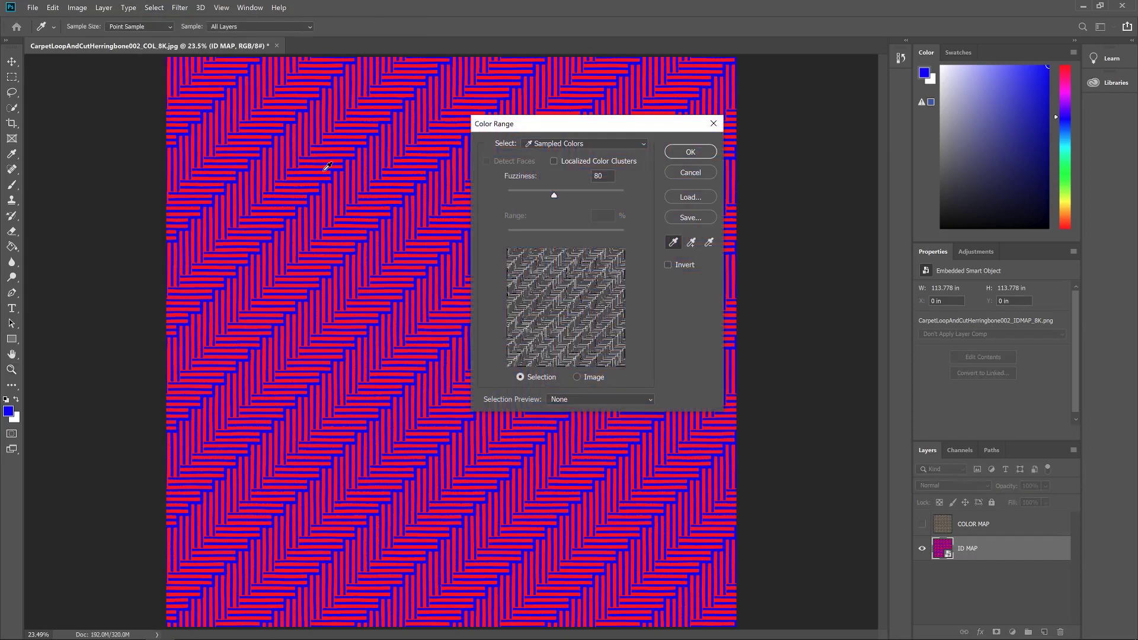
left_click(323, 168)
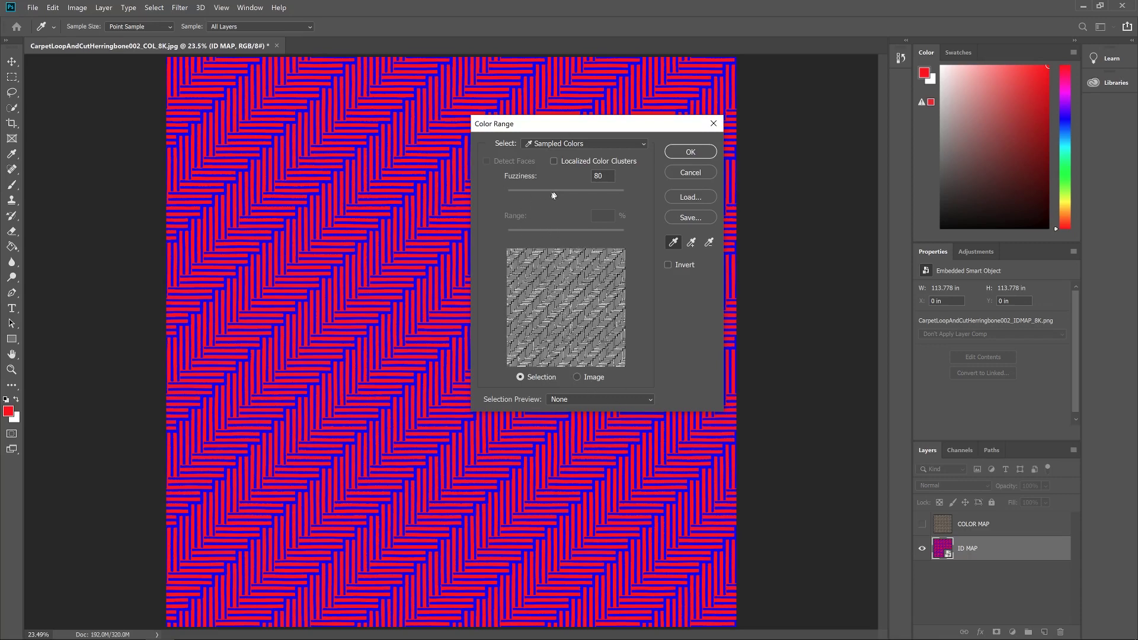
left_click_drag(553, 195, 481, 236)
mouse_move(558, 242)
left_mouse_down()
mouse_move(518, 244)
mouse_move(547, 245)
mouse_move(535, 247)
mouse_move(557, 264)
left_mouse_up()
left_click(691, 152)
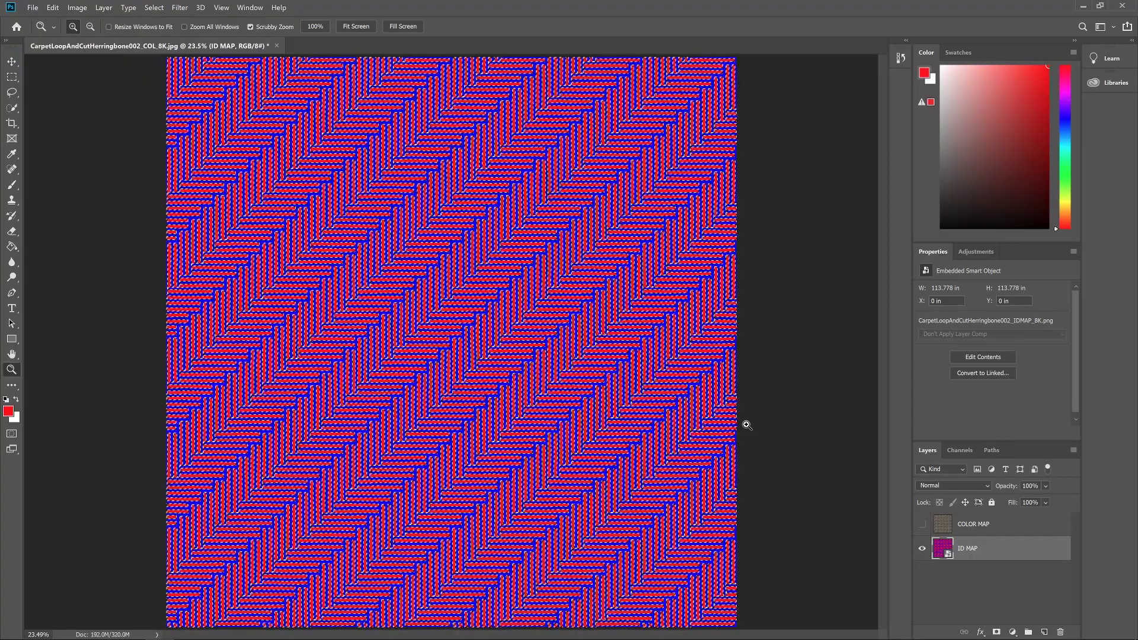
- Add a masked Brightness/Contrast 1 layer above COLOR MAP at brightness -63, then hide both
left_click(922, 524)
left_click(1002, 524)
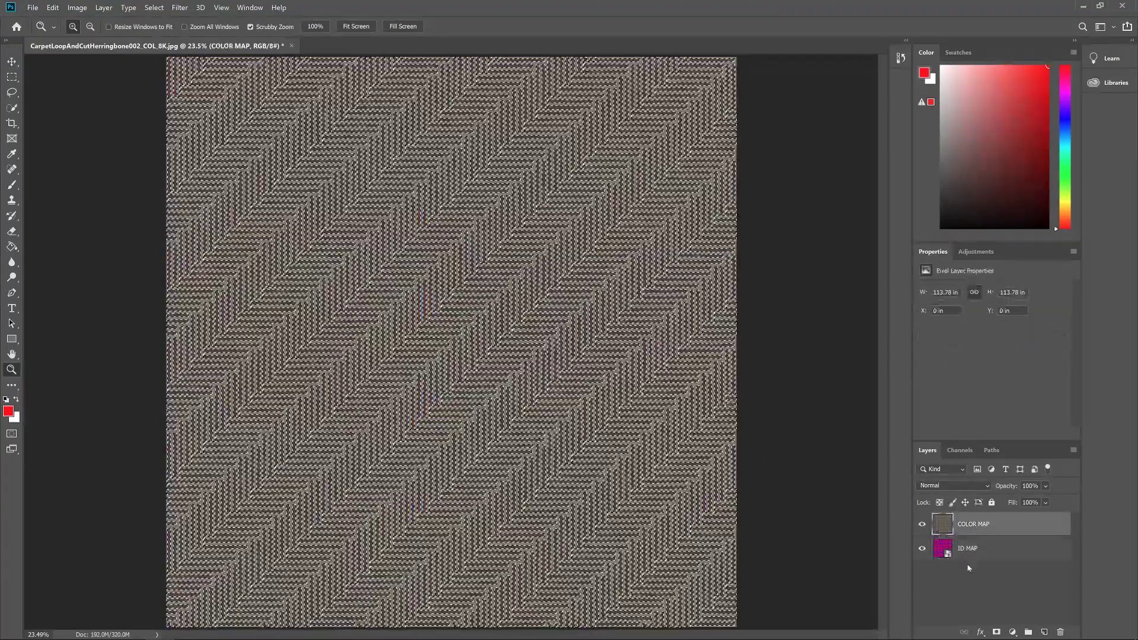
left_click(77, 7)
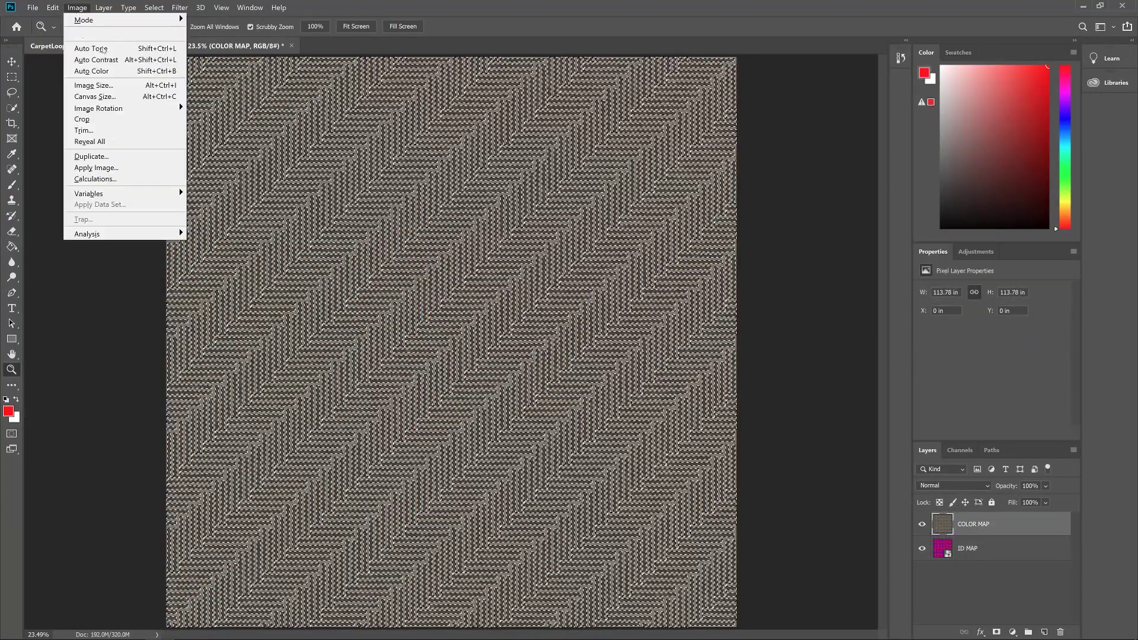
mouse_move(104, 8)
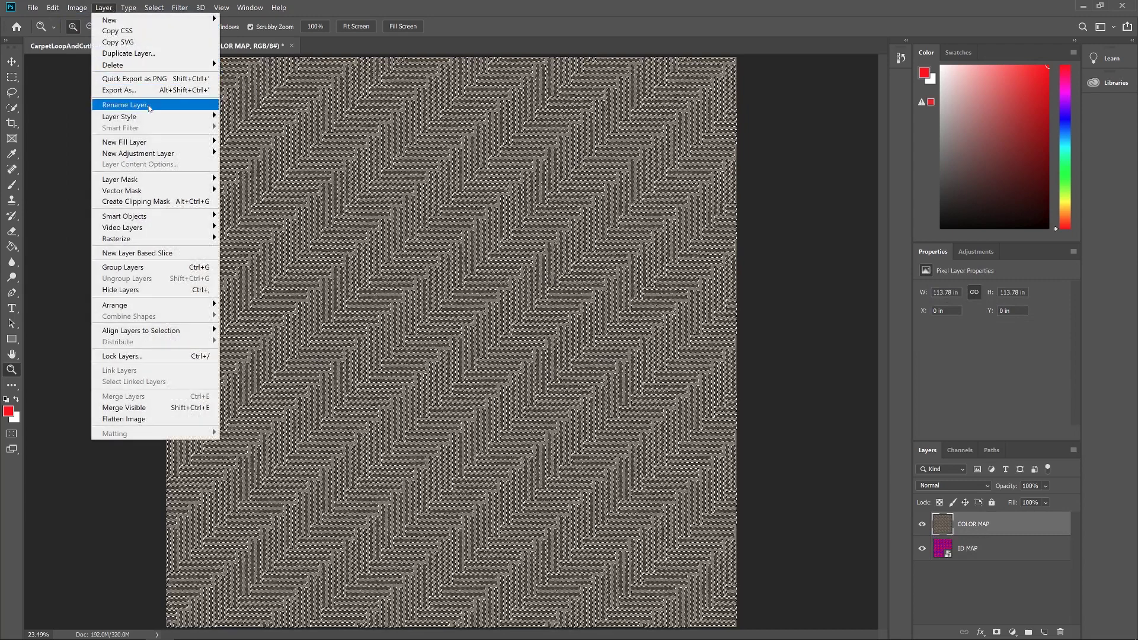
mouse_move(178, 157)
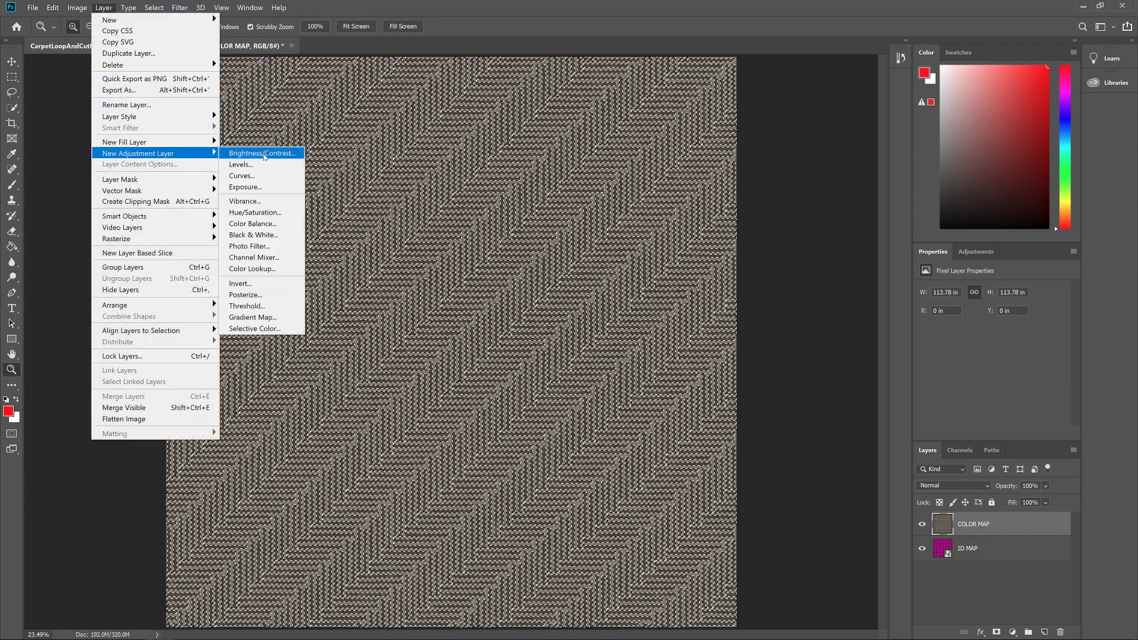
left_click(282, 159)
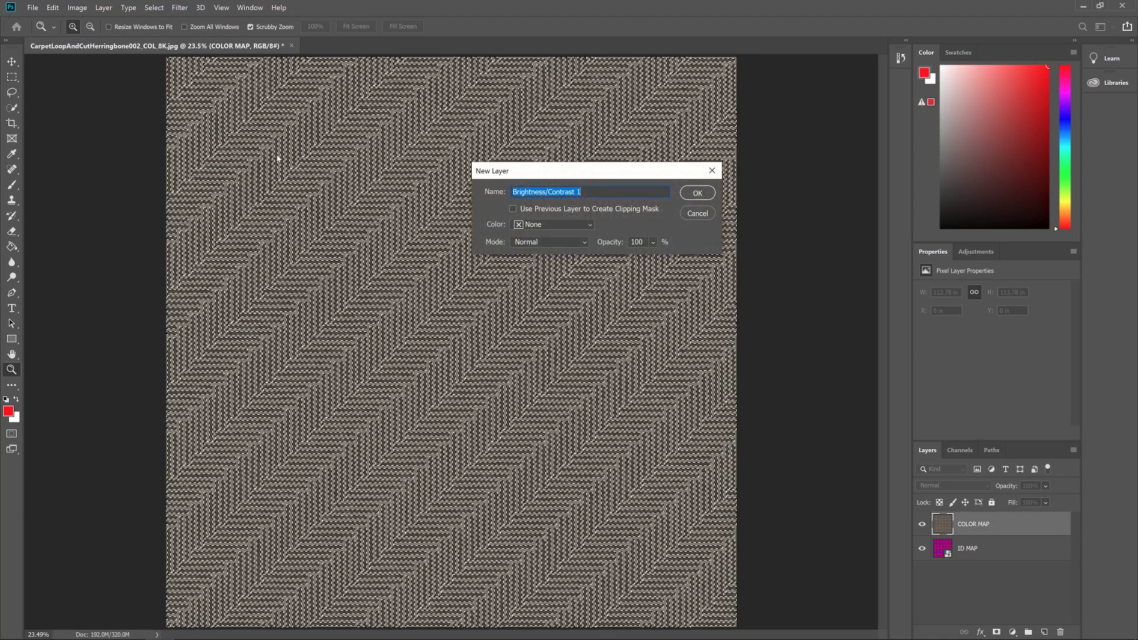
left_click(698, 193)
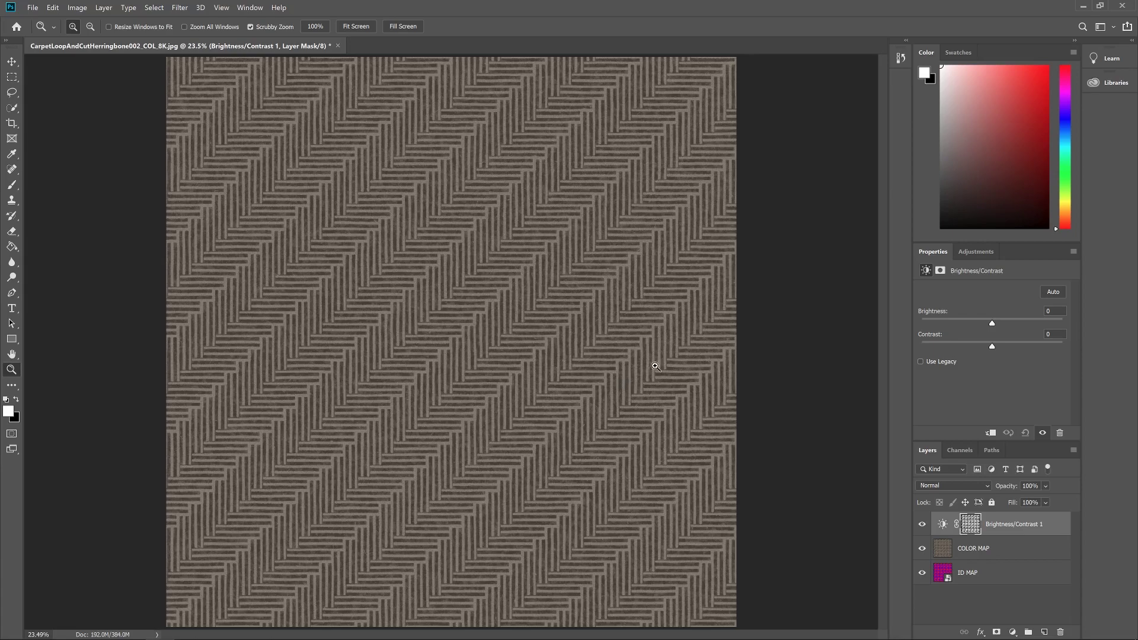
mouse_move(992, 325)
left_mouse_down()
mouse_move(938, 325)
mouse_move(986, 333)
left_mouse_up()
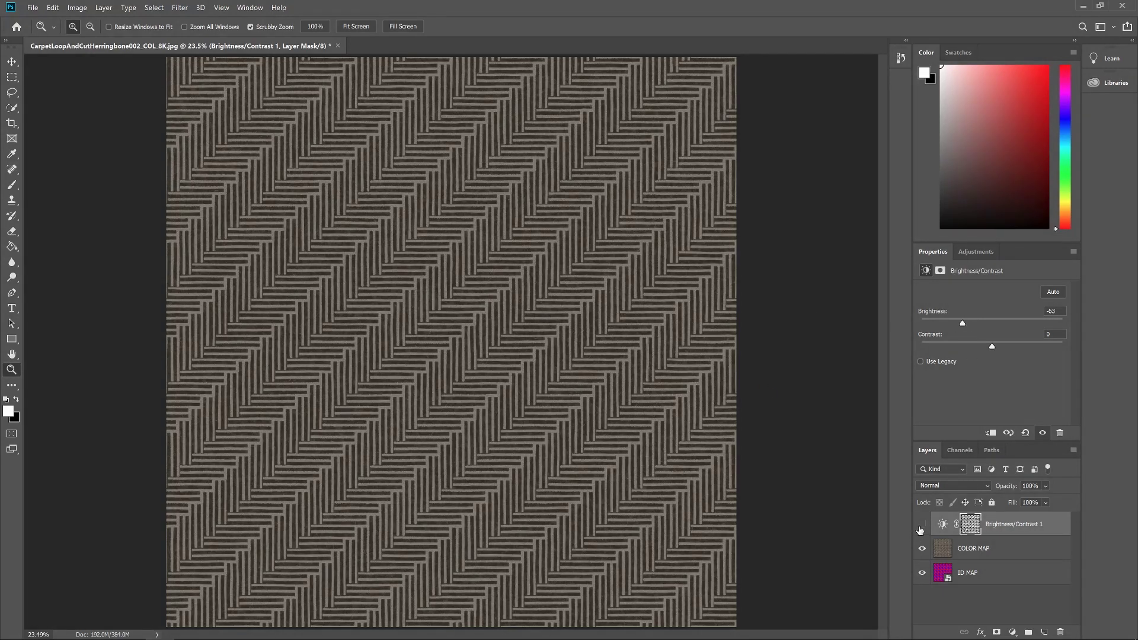
left_click_drag(922, 524, 928, 596)
- Select the ID map's blue areas with Color Range at Fuzziness 60
left_click(961, 576)
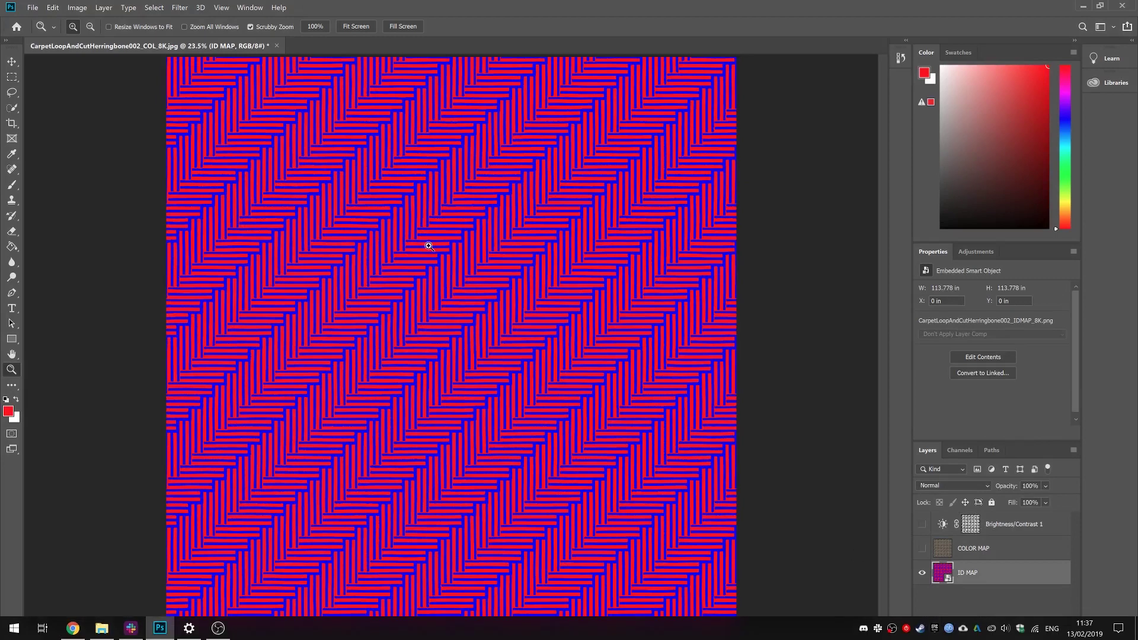
left_click(154, 8)
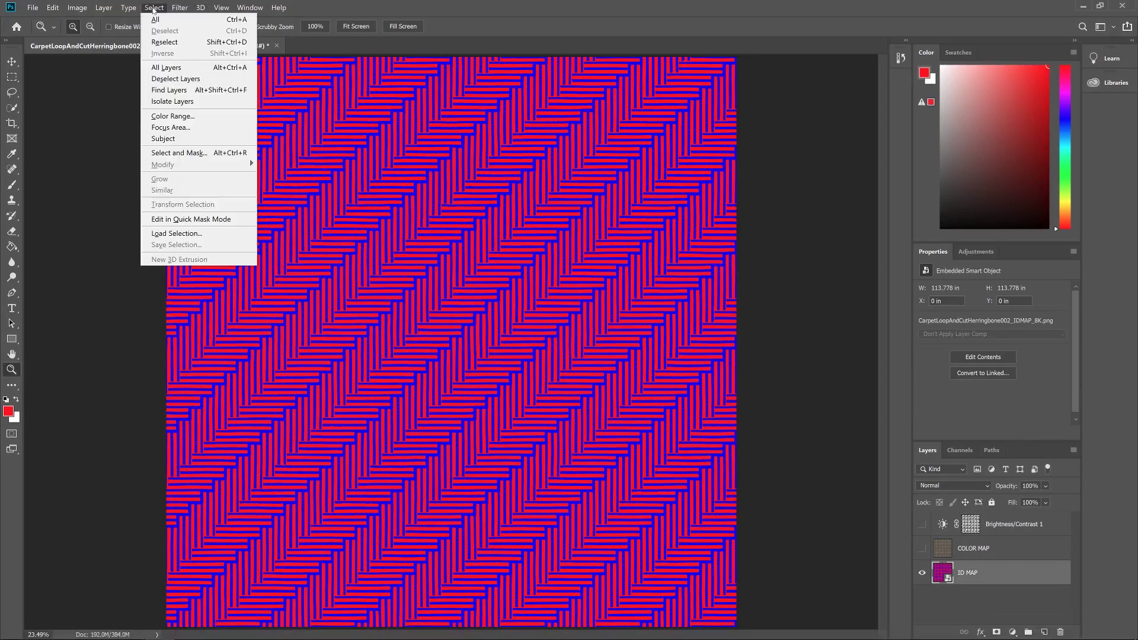
left_click(191, 117)
left_click(299, 121)
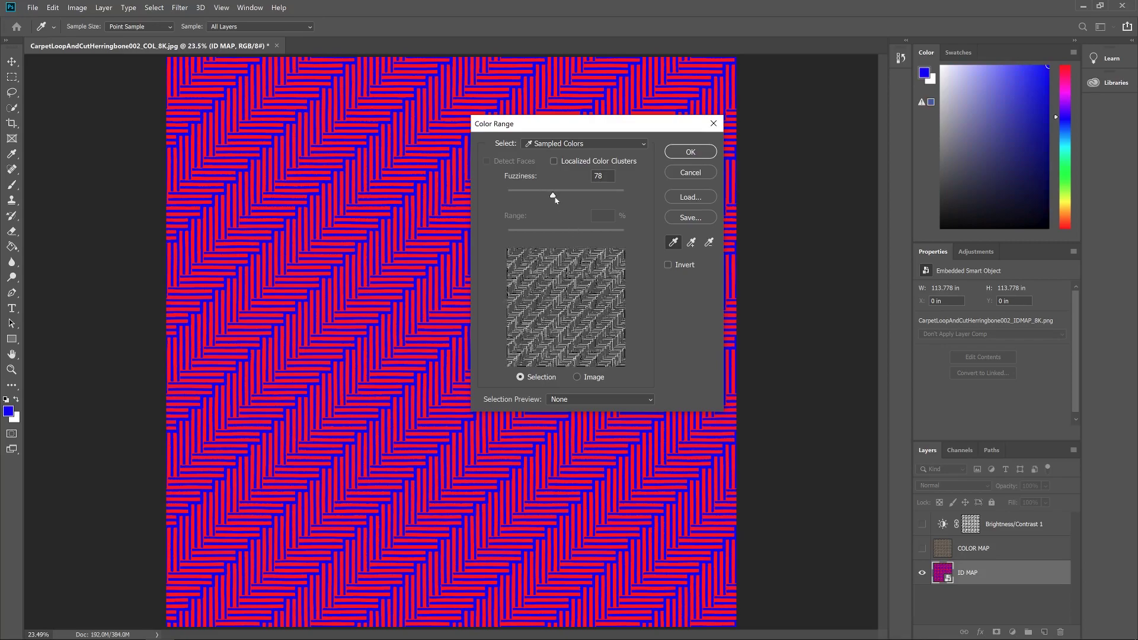
mouse_move(555, 199)
left_mouse_down()
mouse_move(570, 196)
mouse_move(543, 201)
left_mouse_up()
left_click(700, 155)
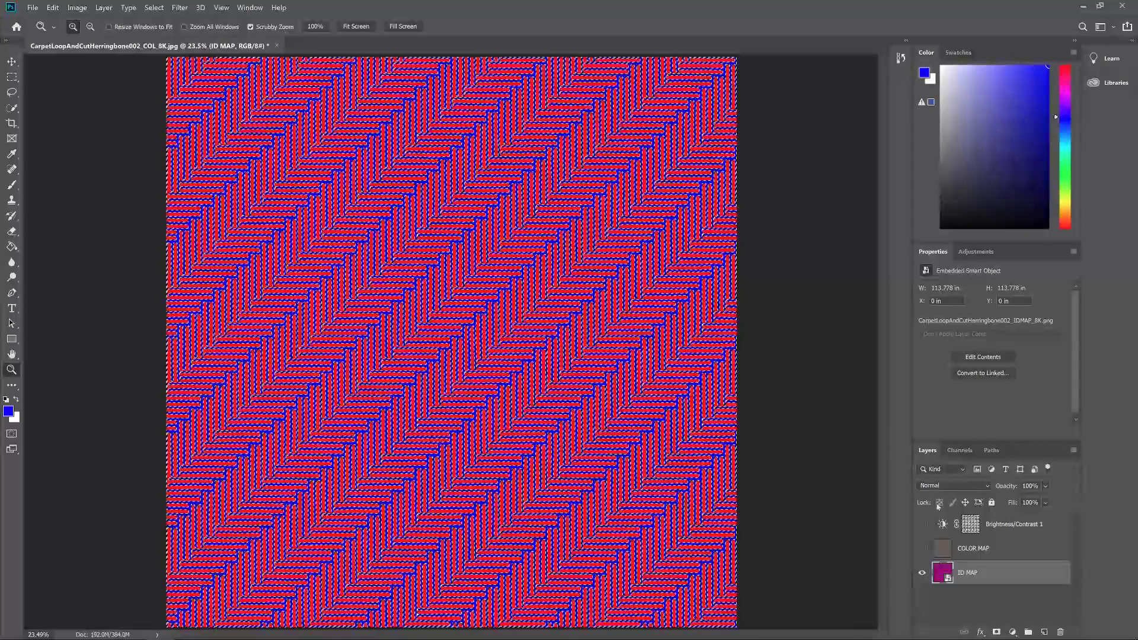
- Show COLOR MAP and Brightness/Contrast 1 again, with Brightness/Contrast 1 targeted
left_click(922, 548)
left_click(923, 525)
left_click(1008, 548)
left_click(1013, 528)
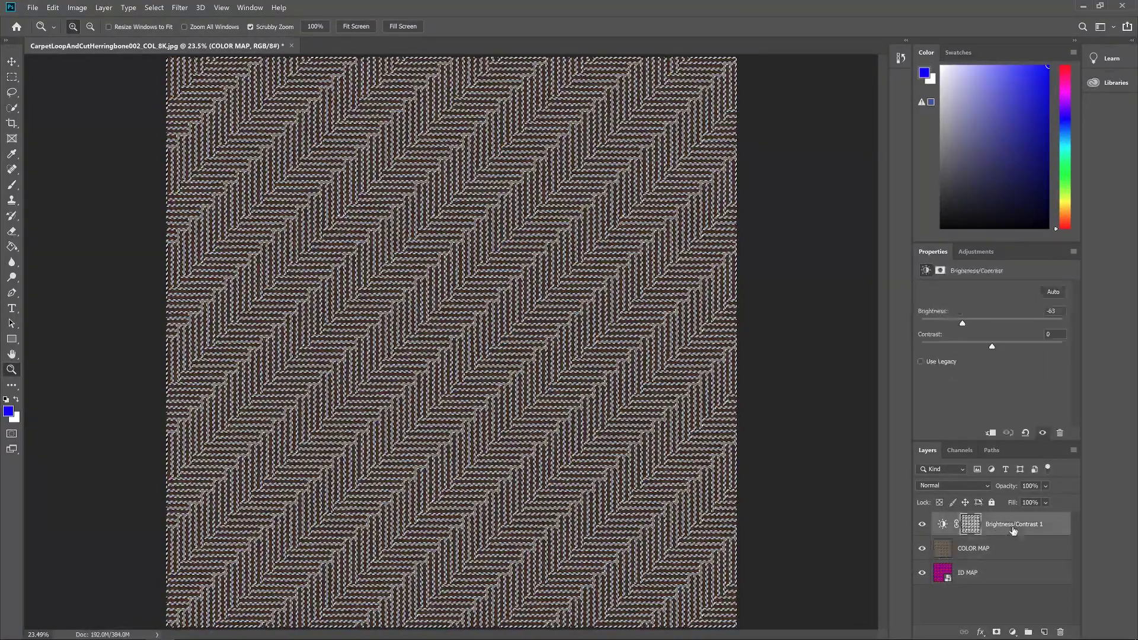
- Add a masked Hue/Saturation 1 layer with hue +180 and saturation +63
left_click(77, 8)
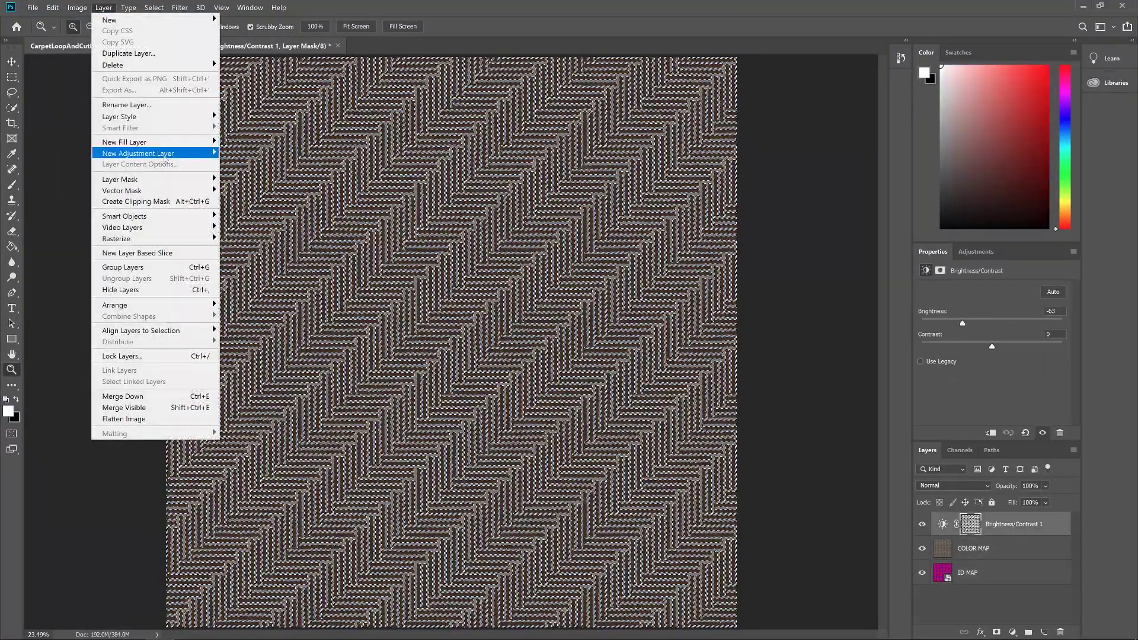
mouse_move(165, 157)
left_click(275, 213)
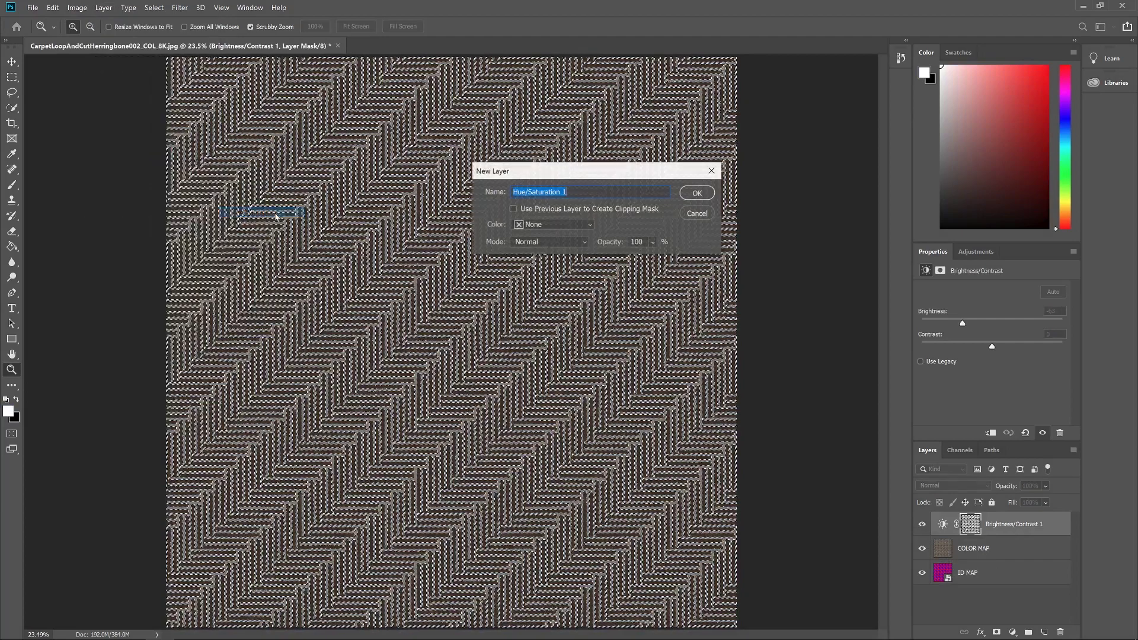
left_click(698, 190)
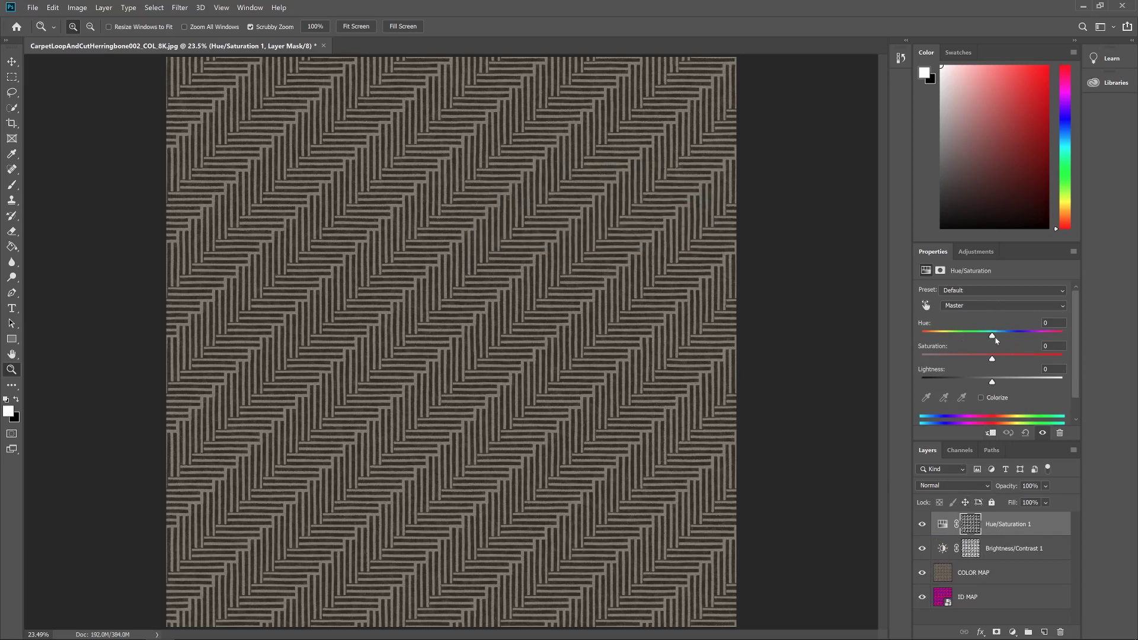
left_click_drag(996, 339, 1065, 338)
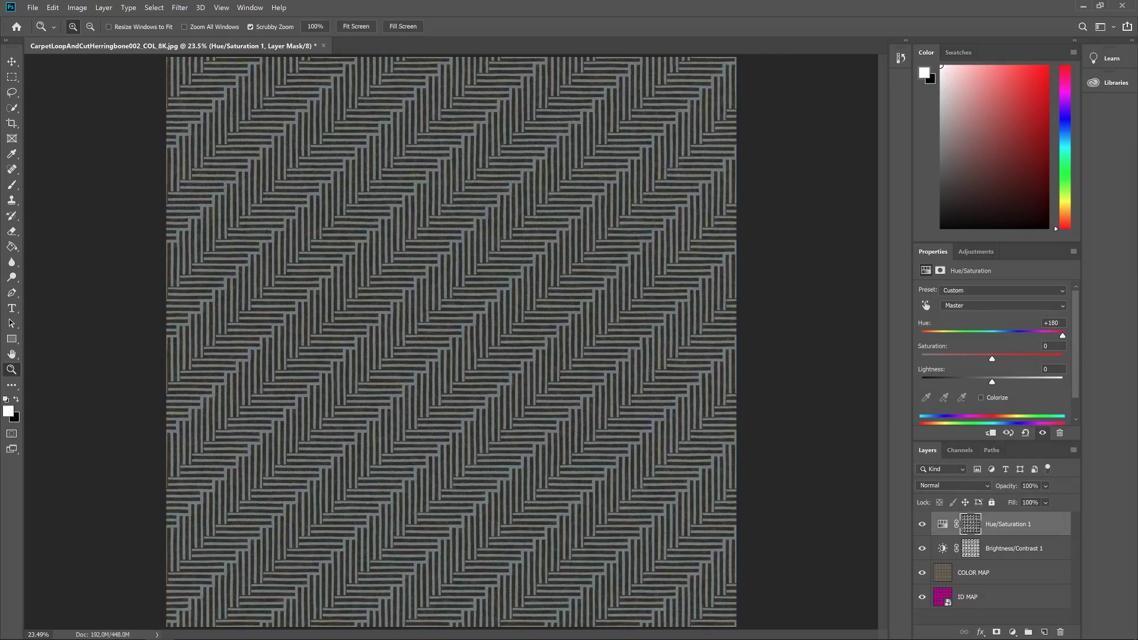
left_click_drag(994, 359, 1038, 362)
- Toggle Hue/Saturation 1 and Brightness/Contrast 1 off and on to compare the recolour
left_click(923, 524)
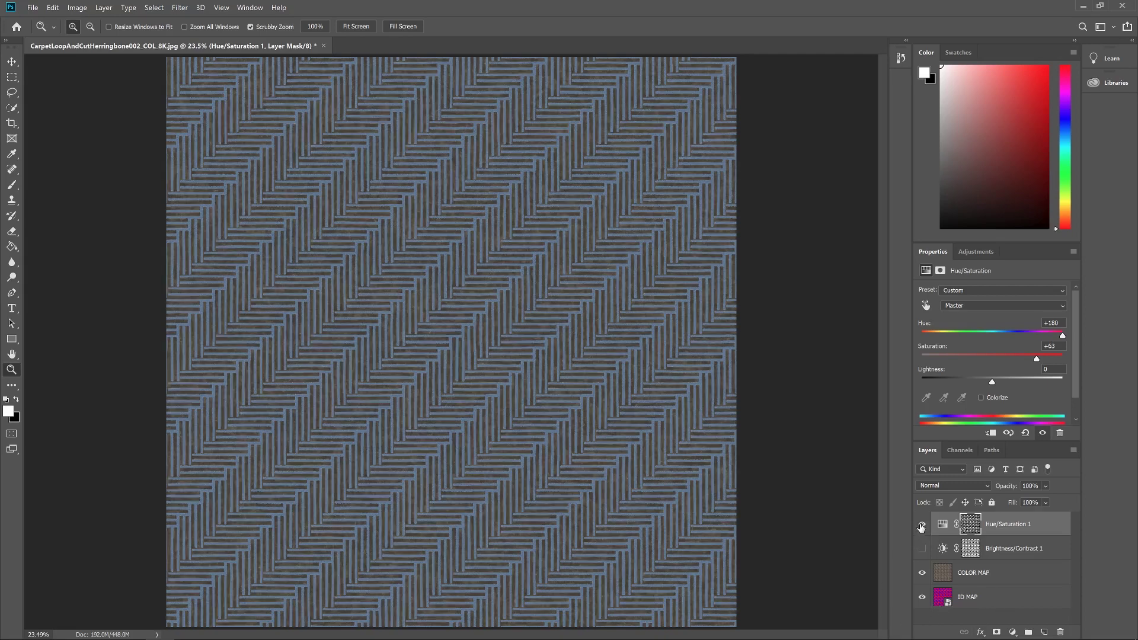
left_click(922, 549)
left_click(922, 548)
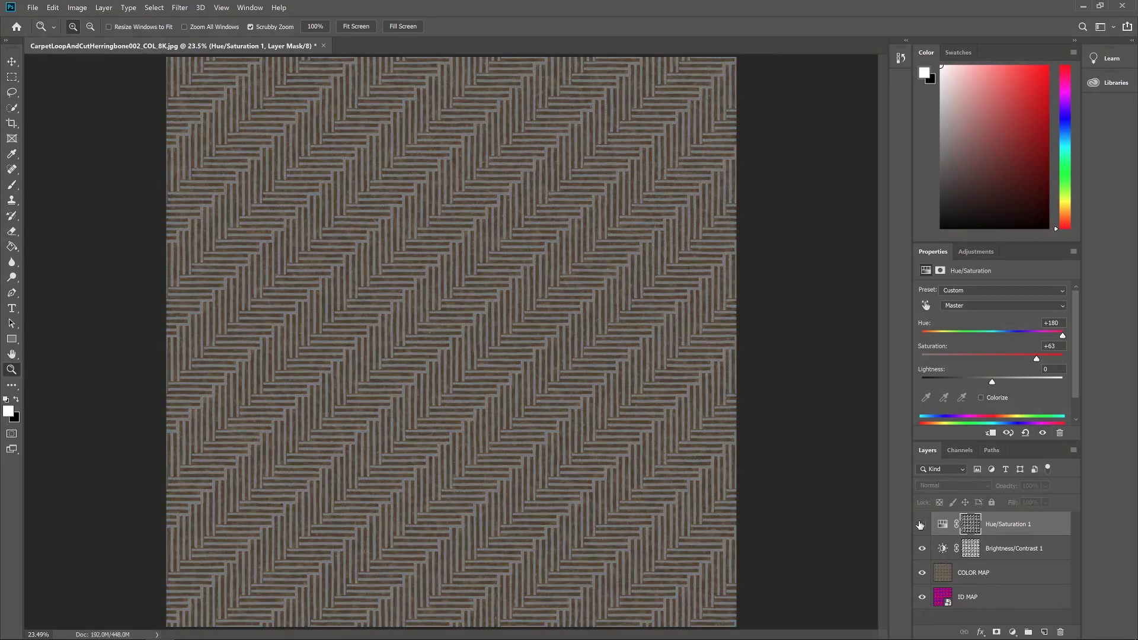
left_click(923, 525)
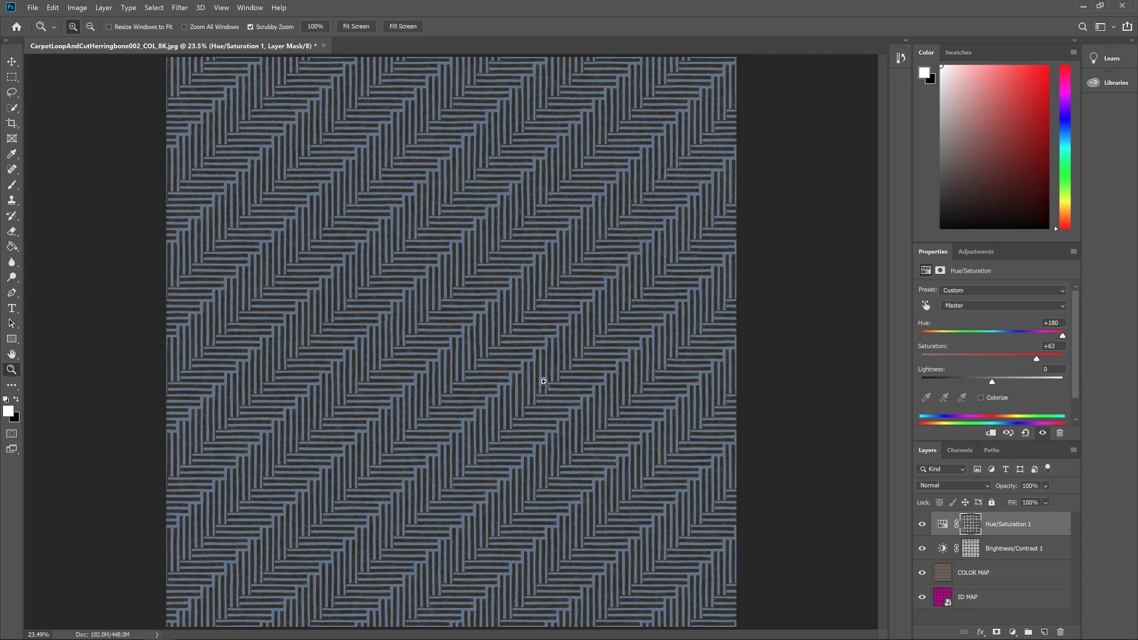
left_click(975, 552)
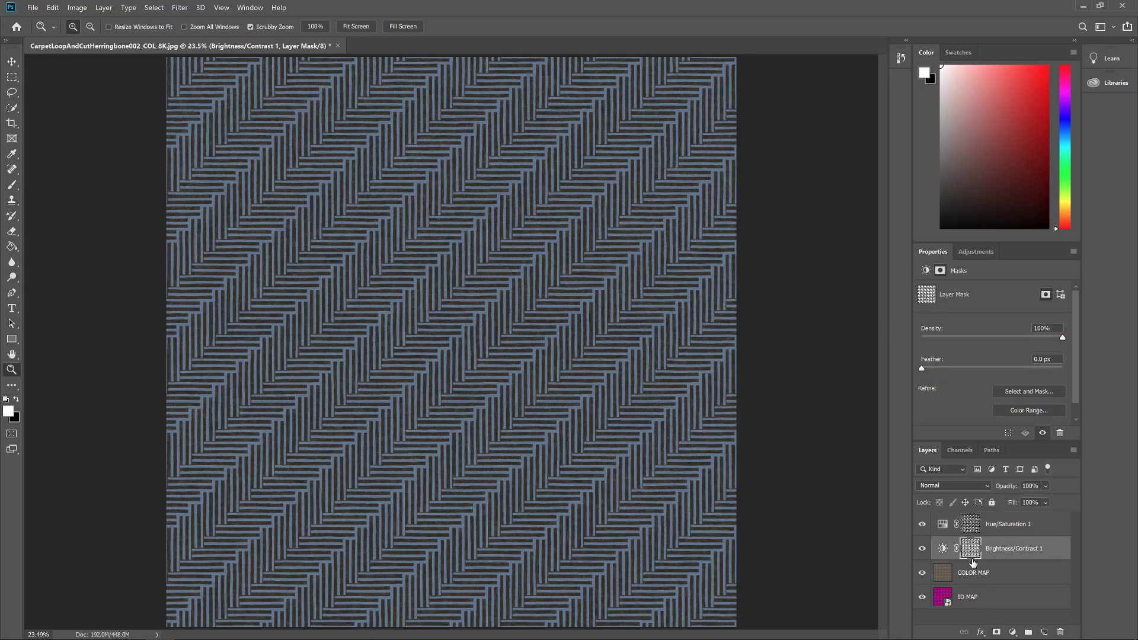
left_click(961, 450)
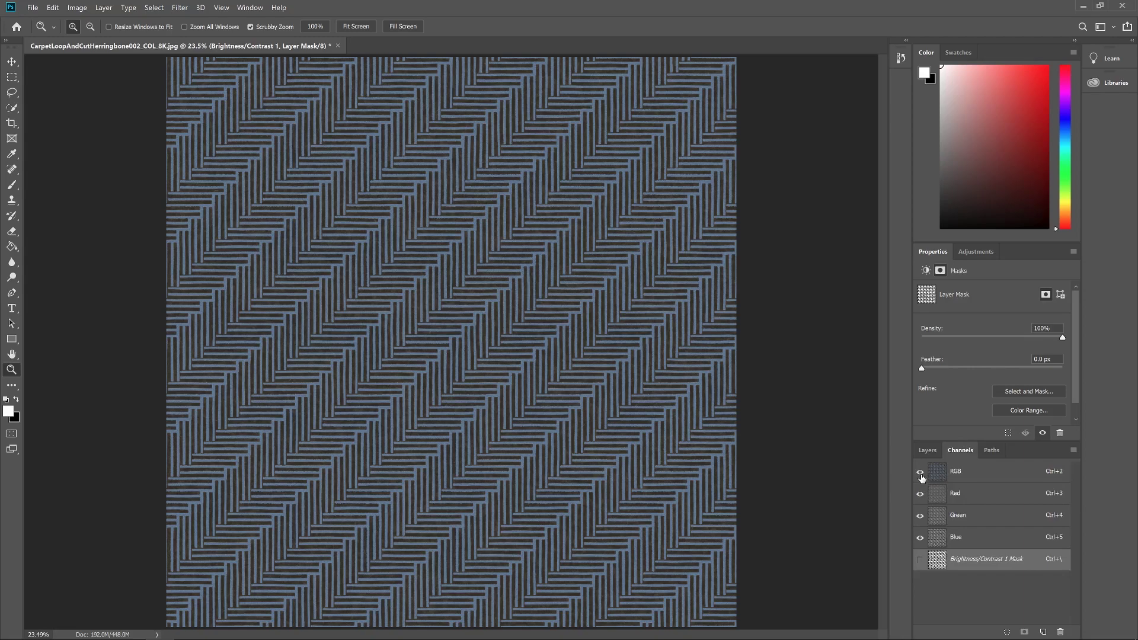
left_click(921, 559)
key("x")
left_click(921, 472)
key("x")
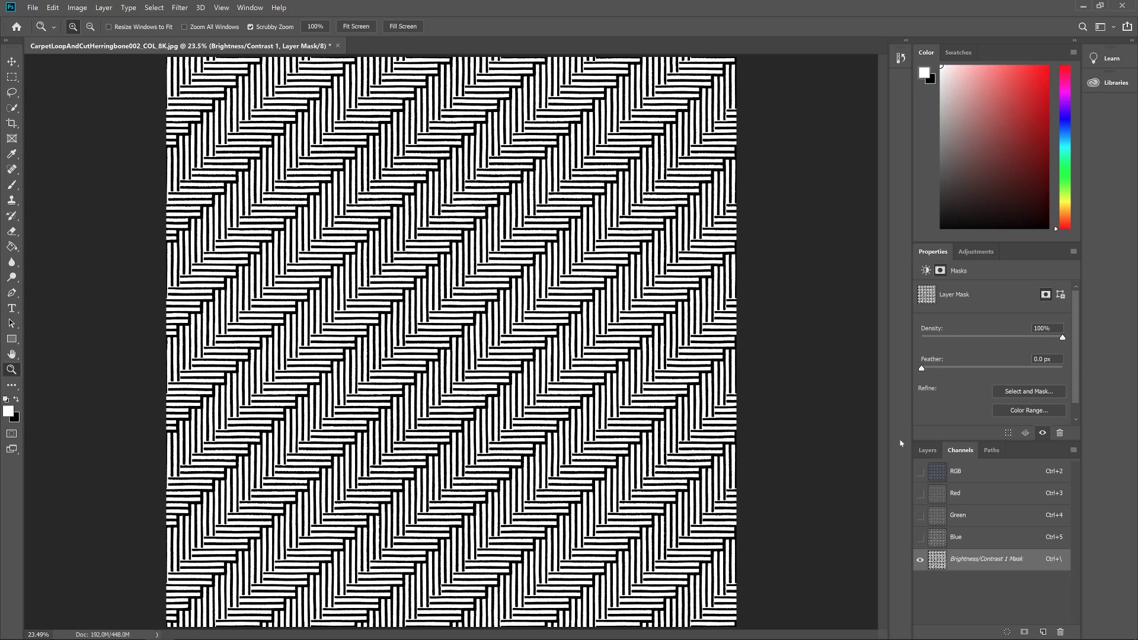
left_click(928, 450)
- Show only the Hue/Saturation 1 Mask channel in Channels, with the RGB channels hidden
left_click(920, 548)
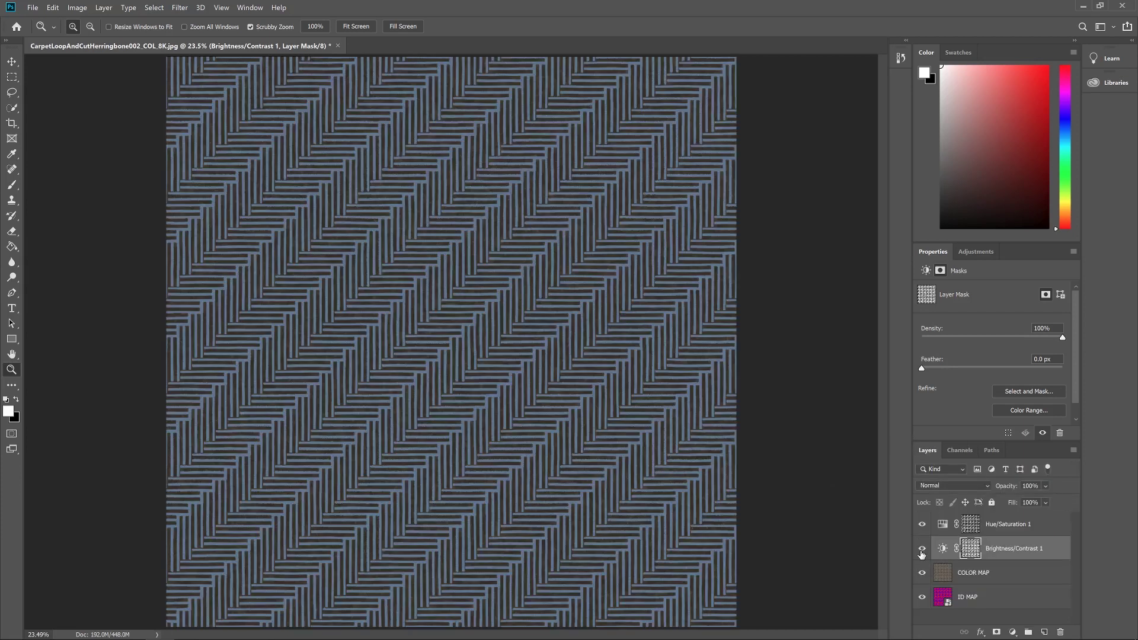
left_click(972, 525)
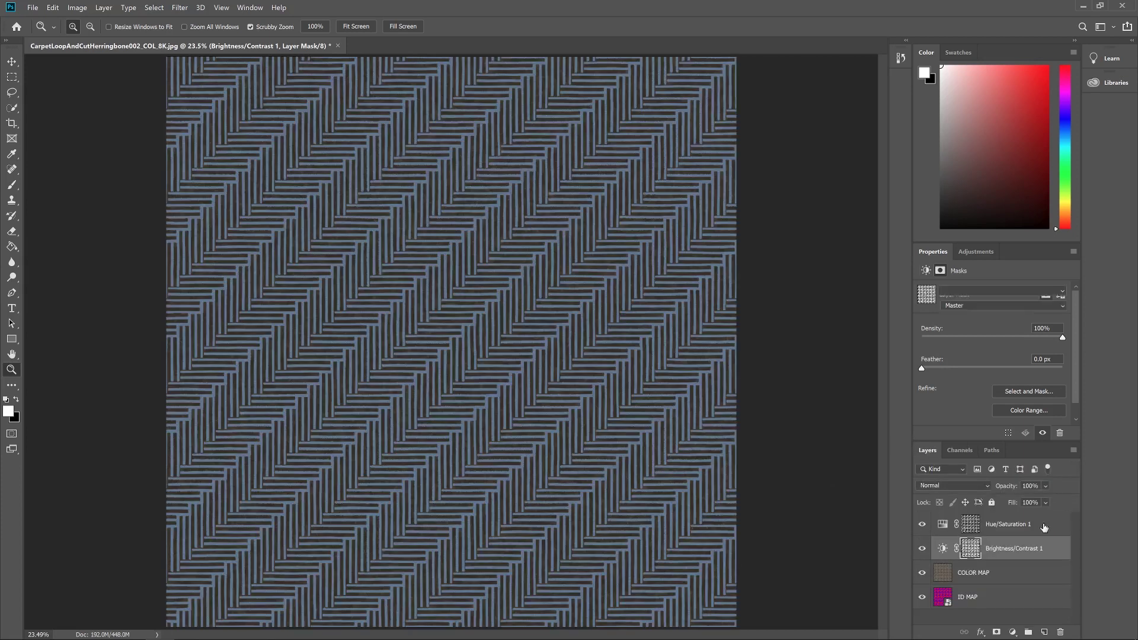
left_click(960, 450)
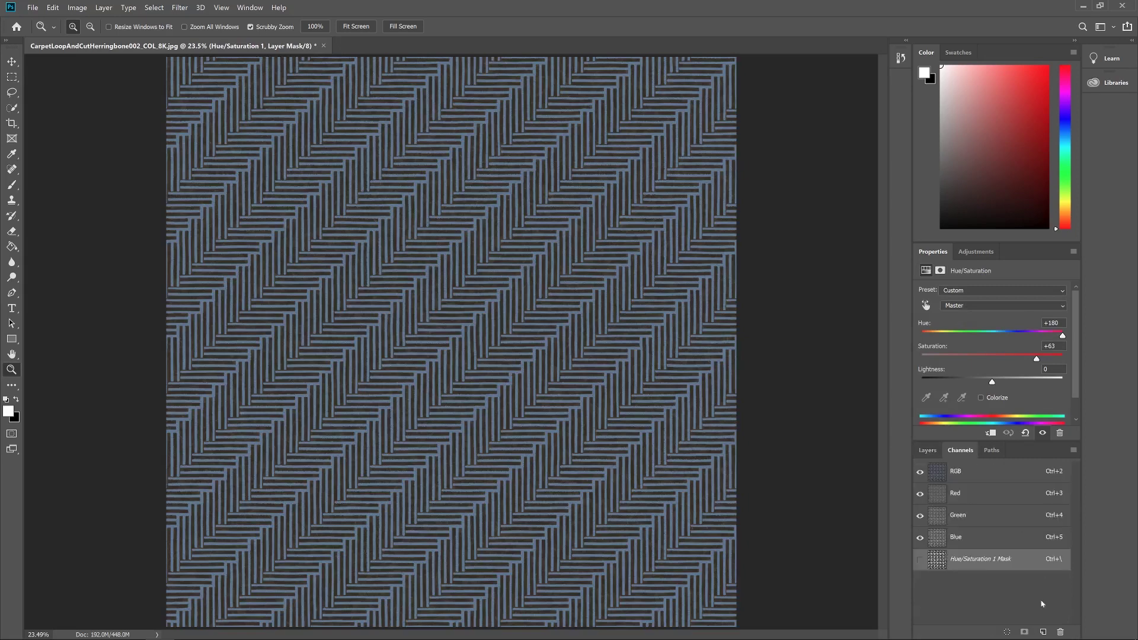
left_click(921, 559)
left_click(920, 471)
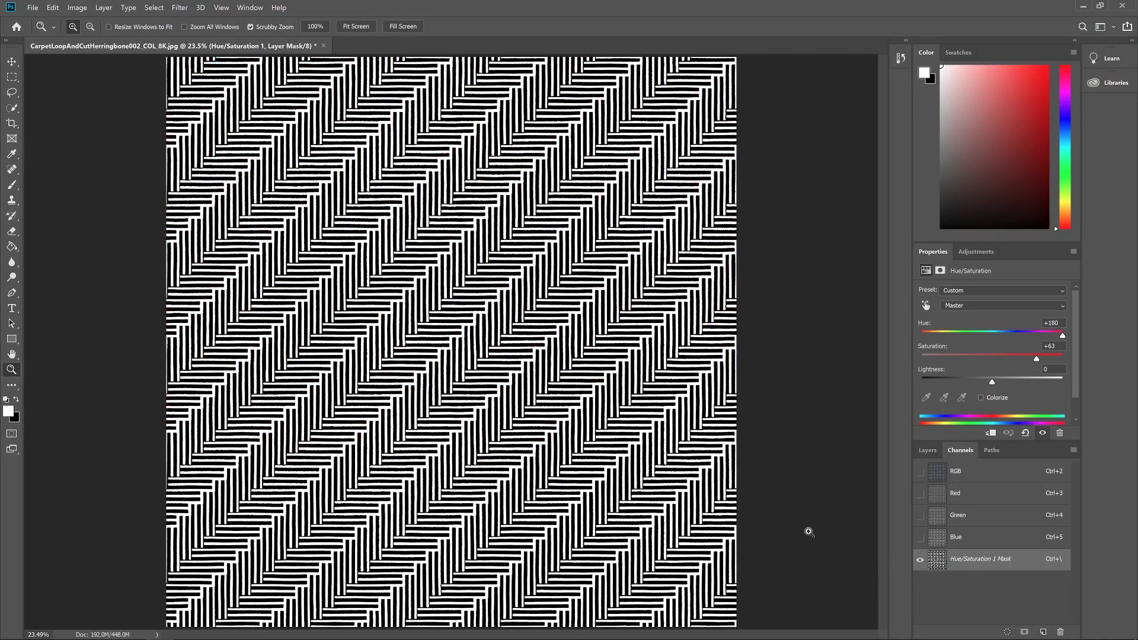